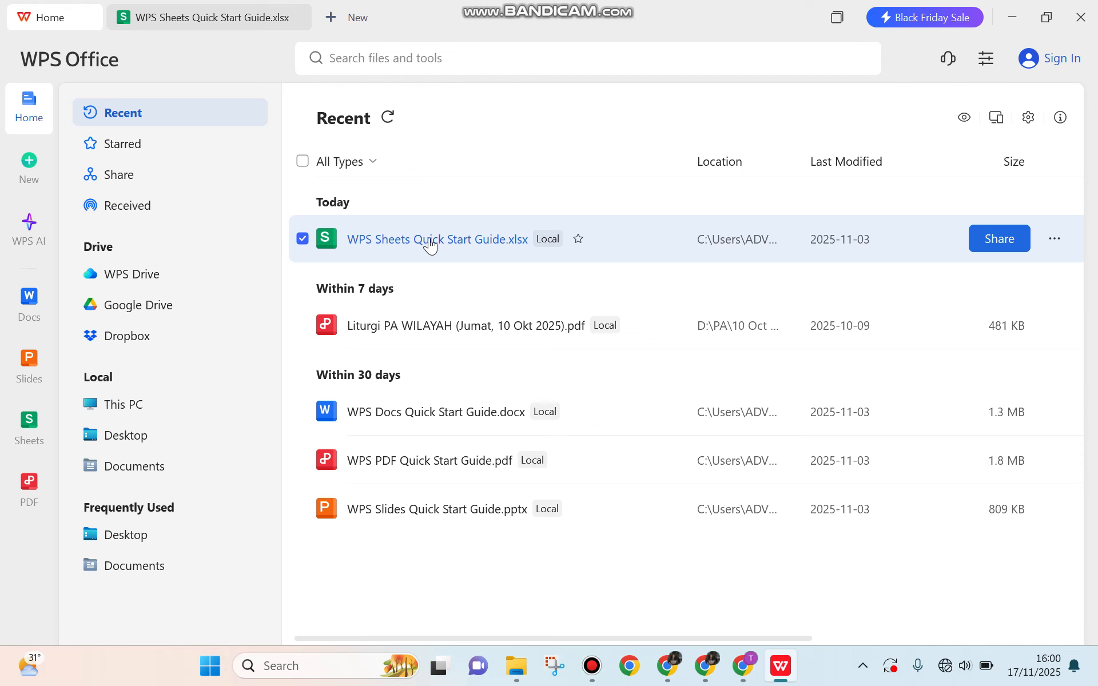
# Open the recent file WPS Sheets Quick Start Guide.xlsx and look over its Get Start sheet.
pyautogui.click(456, 245)
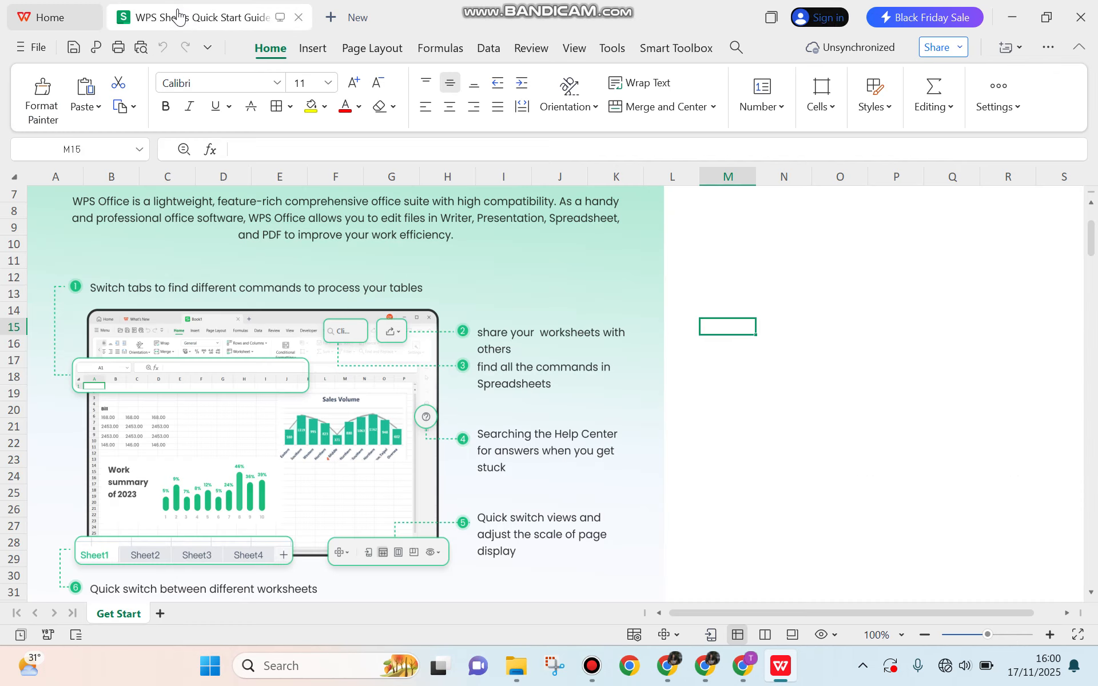
pyautogui.scroll(-4, 413, 329)
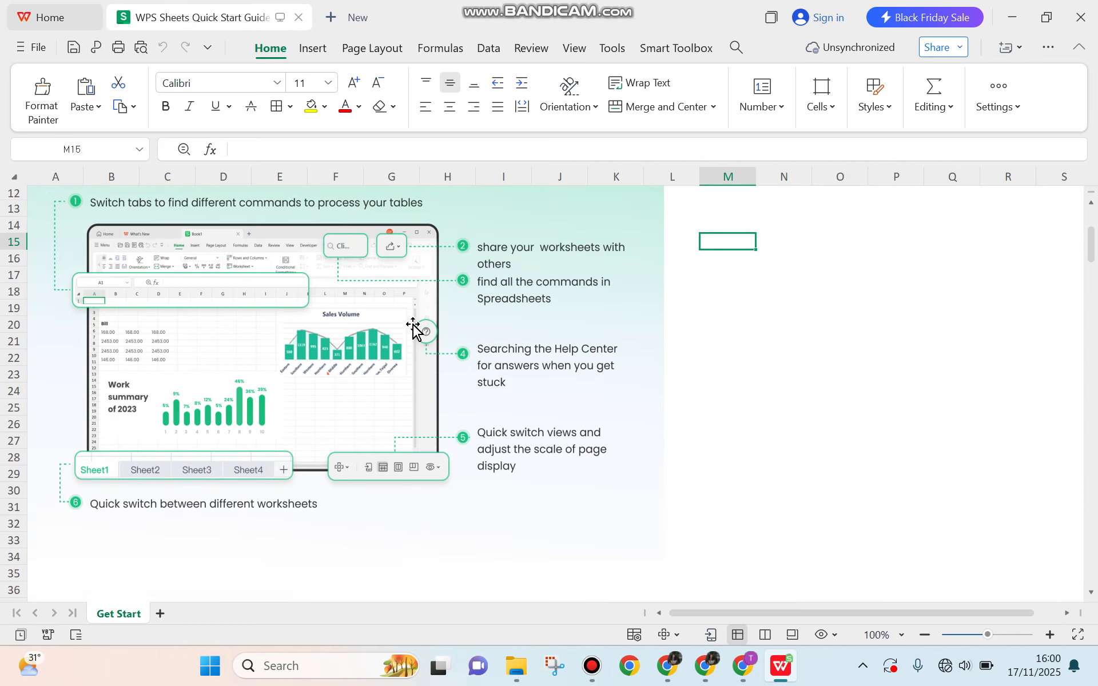
pyautogui.scroll(6, 413, 329)
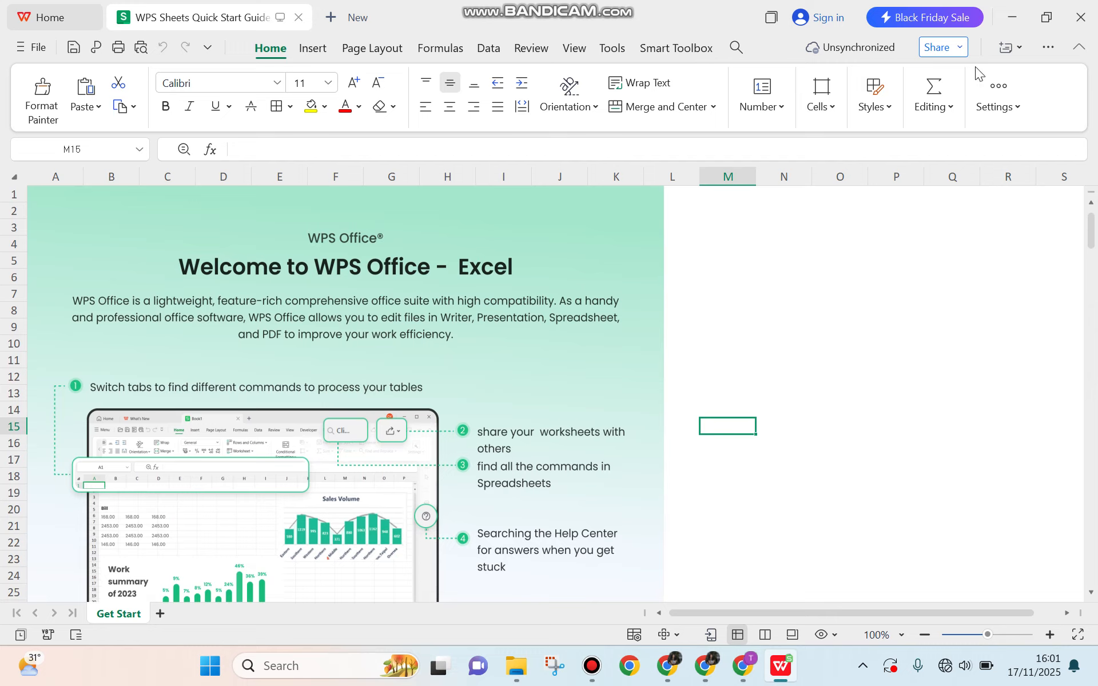
# Switch the ribbon between collapsed and expanded, leave it collapsed, and temporarily show the Home commands.
pyautogui.click(1080, 48)
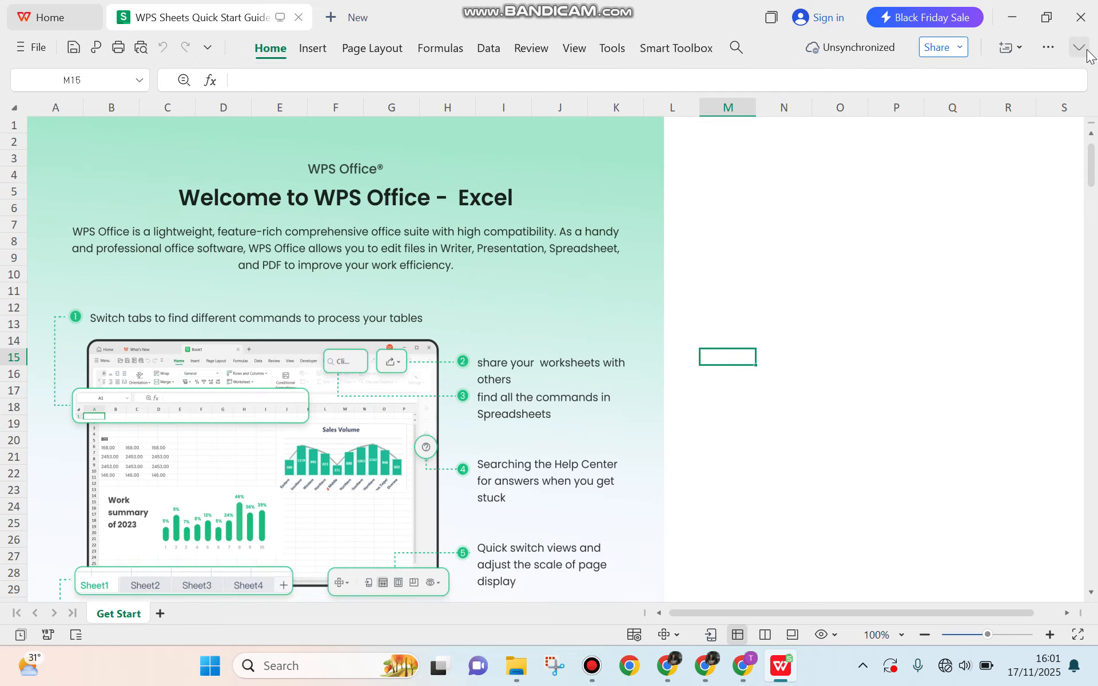
pyautogui.click(1086, 51)
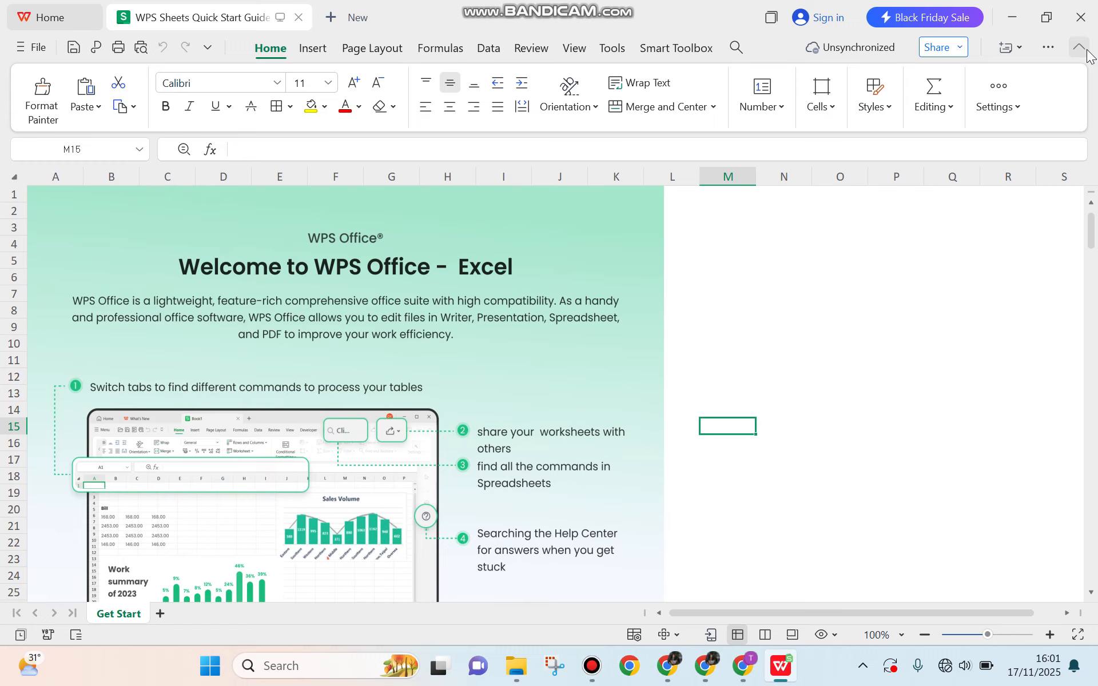
pyautogui.click(1086, 51)
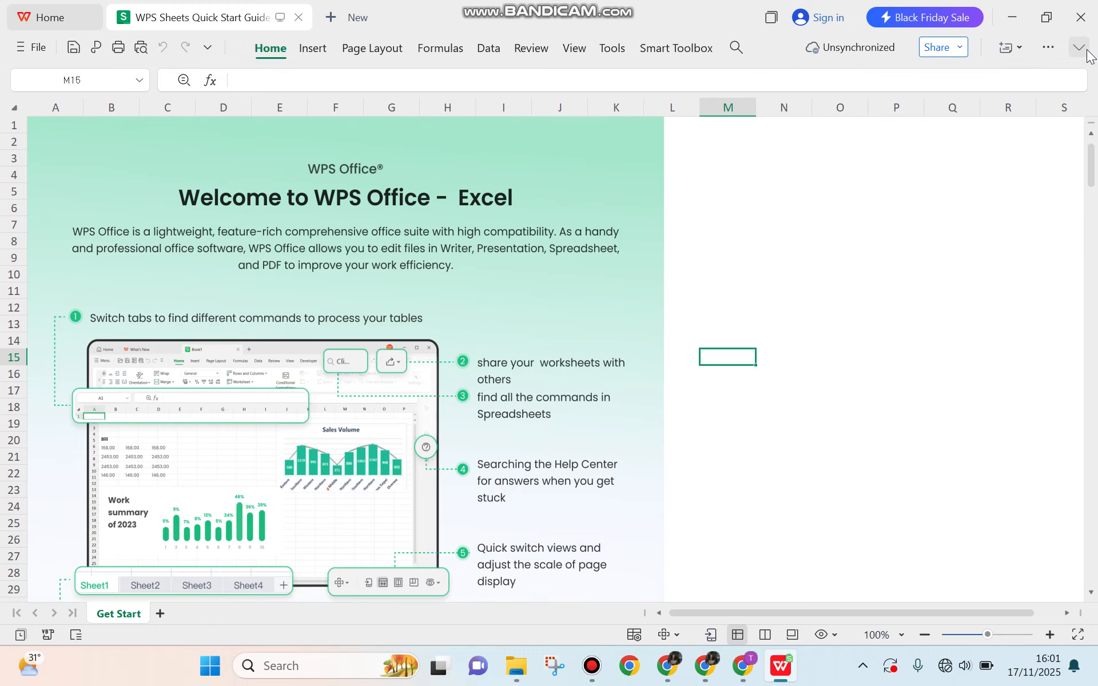
pyautogui.click(1086, 50)
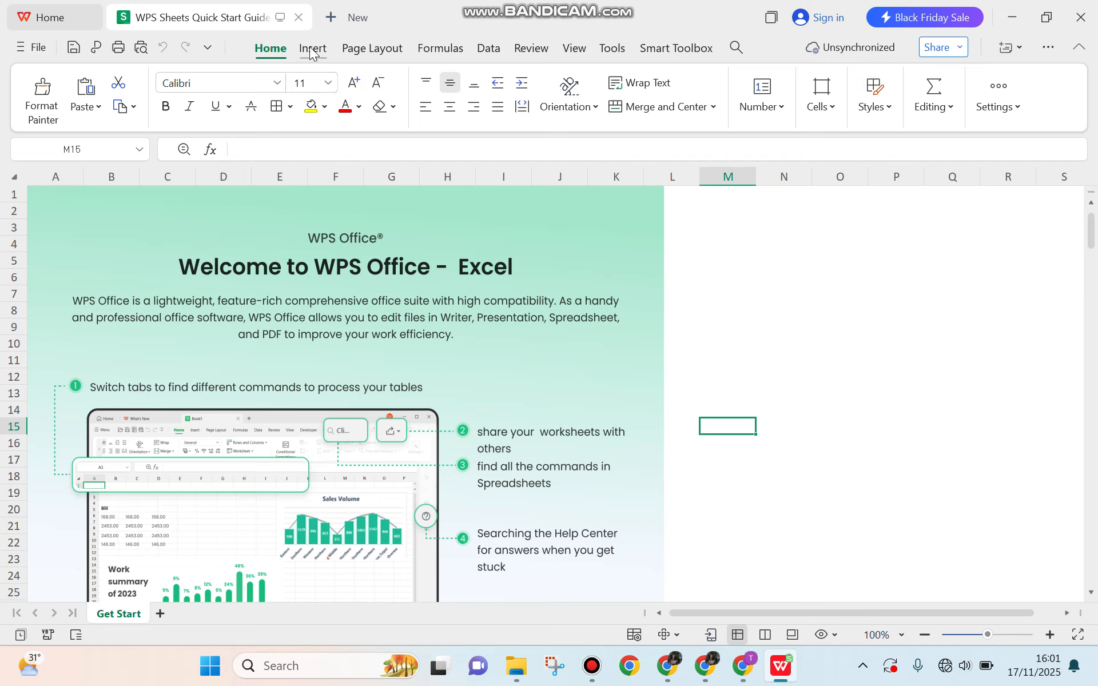
pyautogui.click(1080, 50)
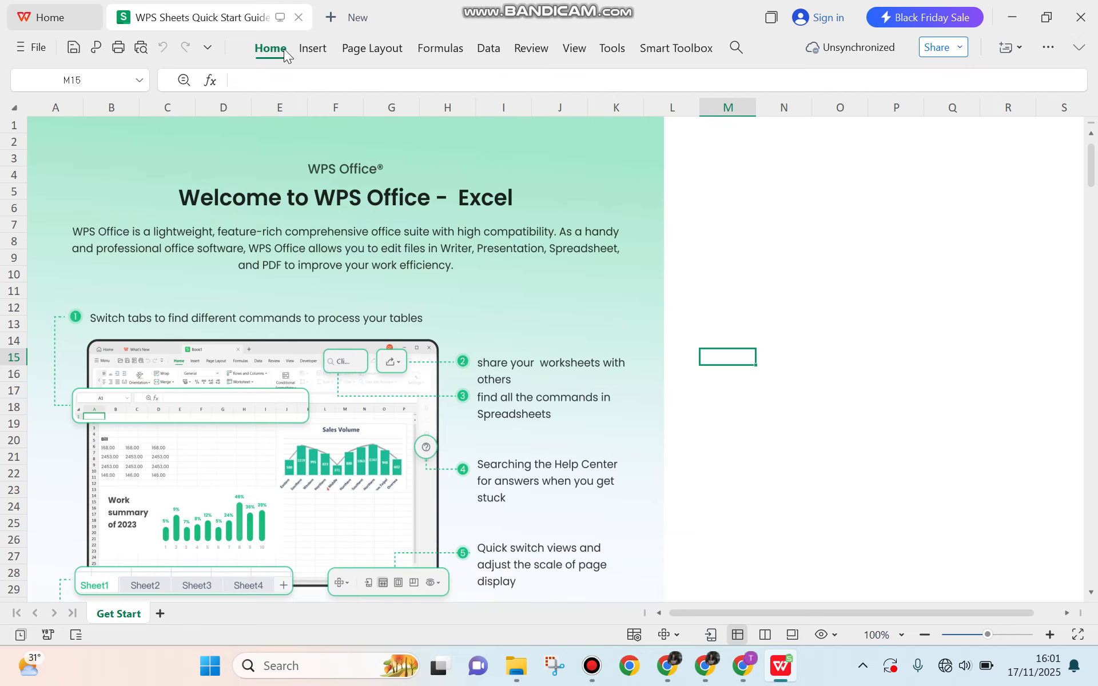
pyautogui.click(269, 50)
pyautogui.moveTo(359, 56)
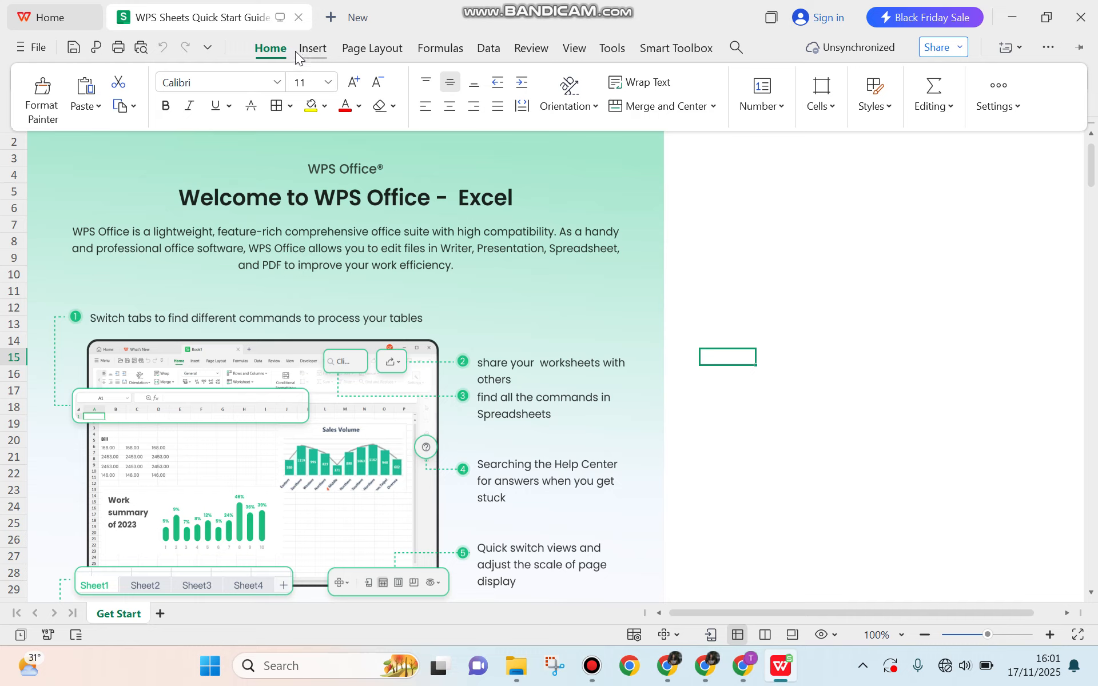
# Open the ribbon customization options and collapse the Home entry in the list of main tabs.
pyautogui.click(25, 50)
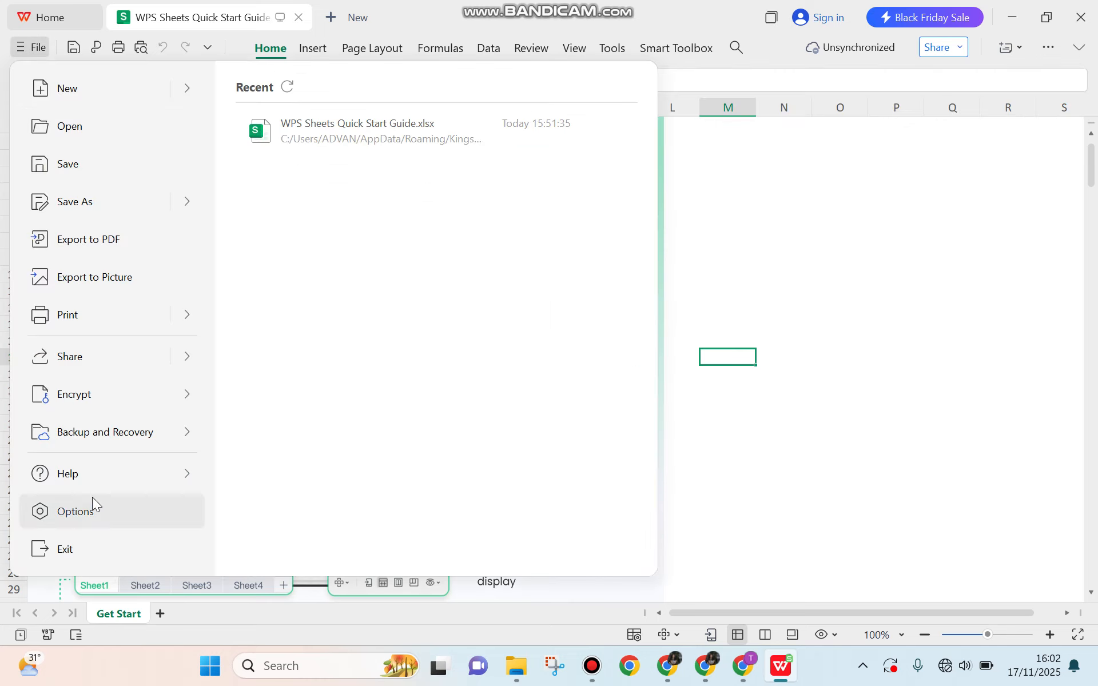
pyautogui.click(73, 511)
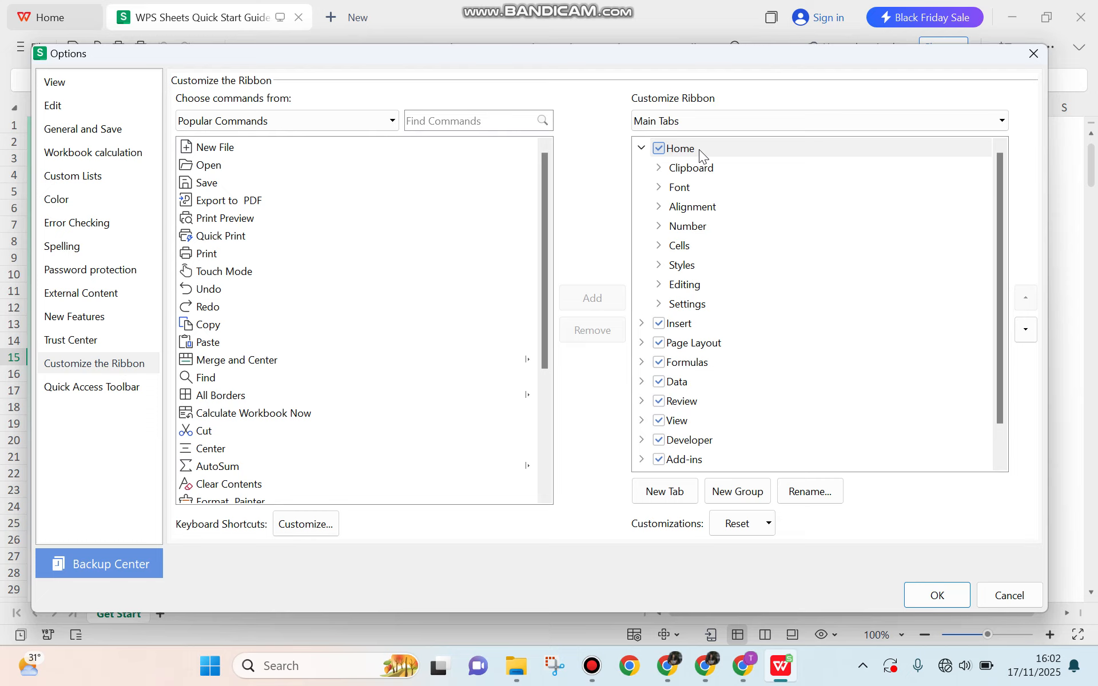
pyautogui.click(641, 148)
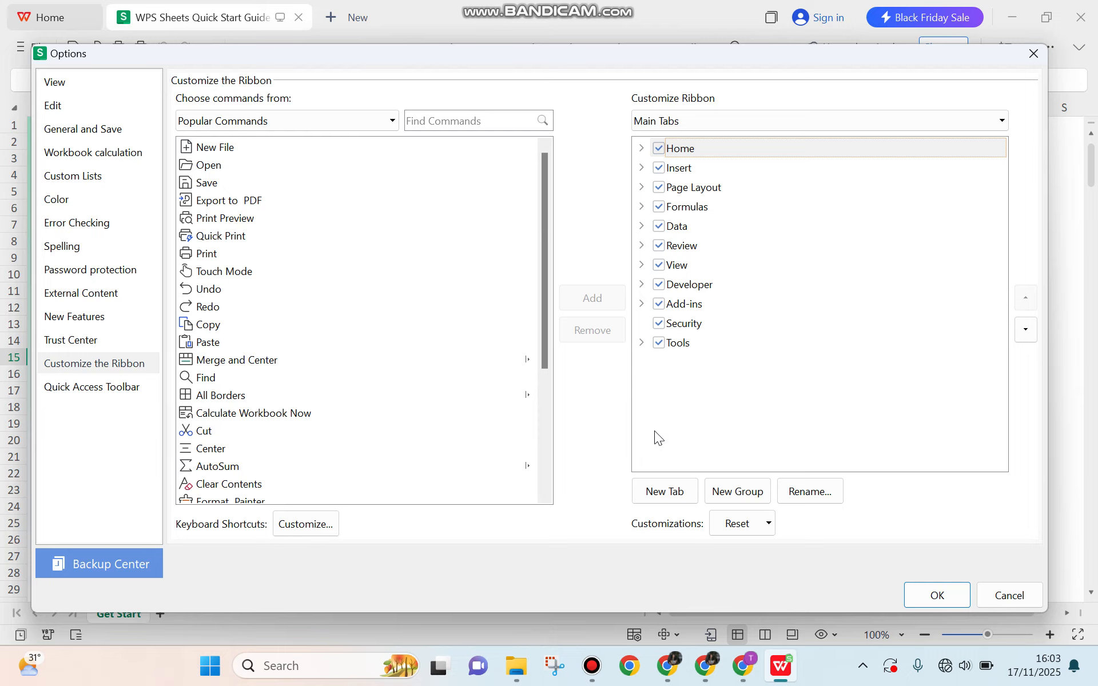
# Add a new custom ribbon tab after Home and rename it Oftenly.
pyautogui.click(661, 496)
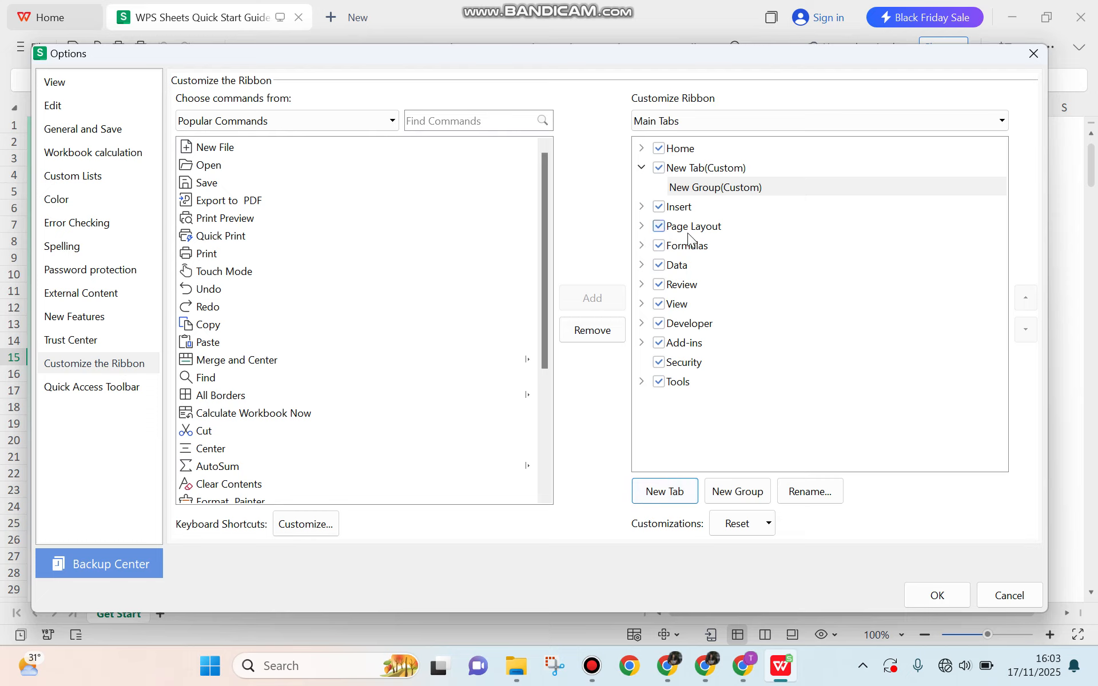
pyautogui.click(716, 172)
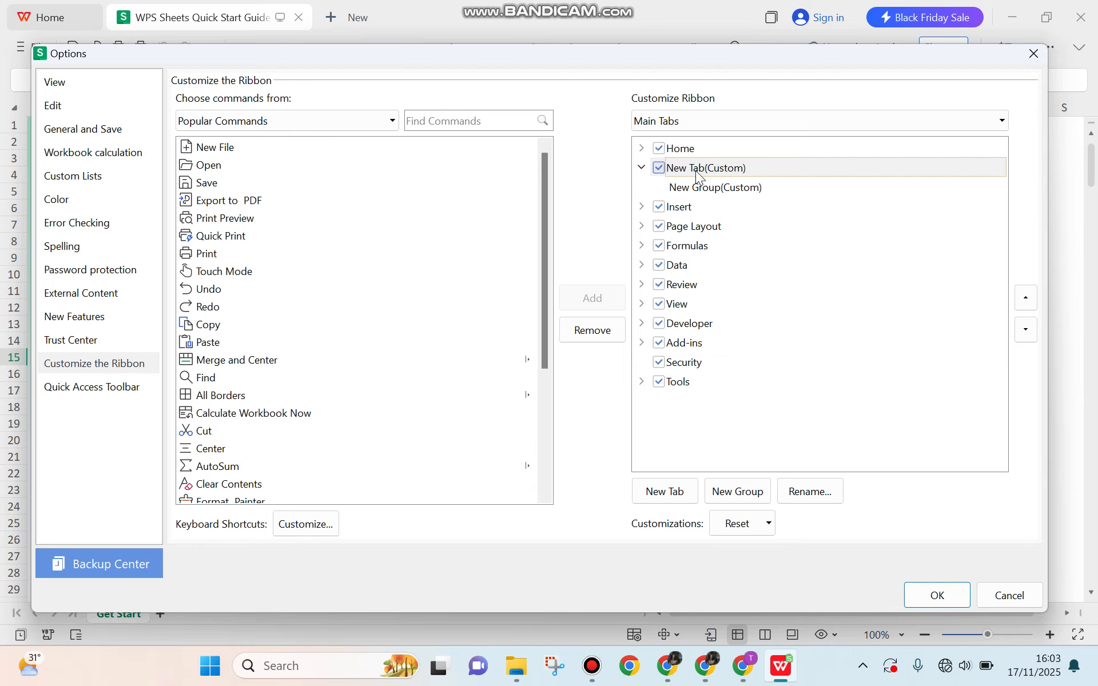
pyautogui.click(817, 500)
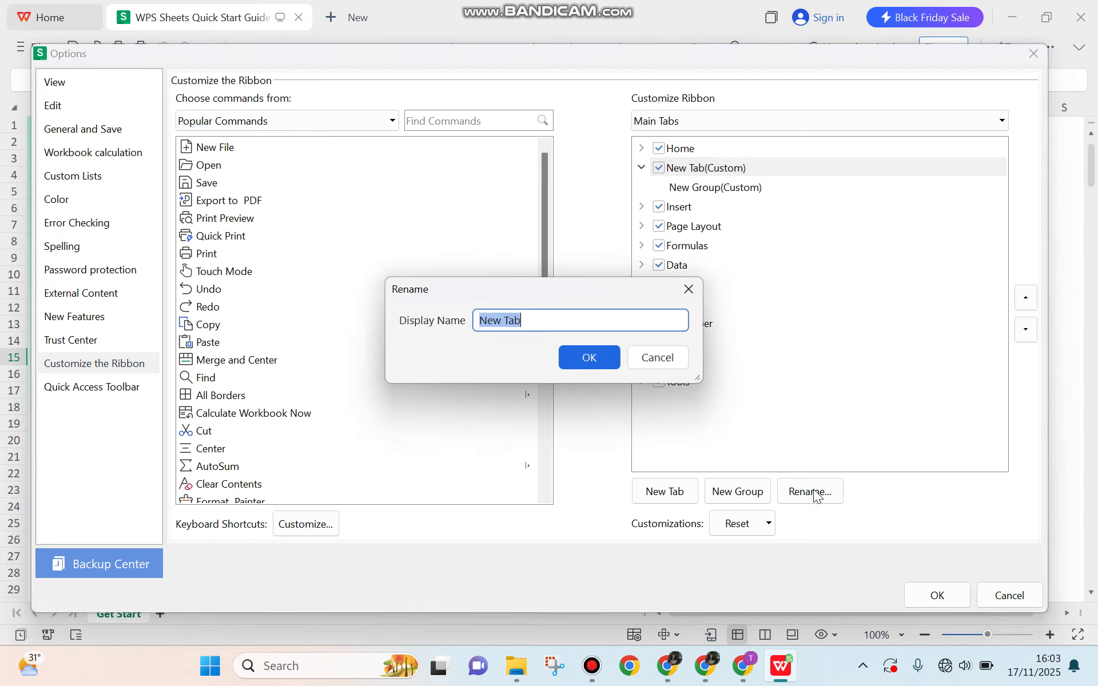
pyautogui.write('Oftern')
pyautogui.press('BackSpace')
pyautogui.press('BackSpace')
pyautogui.write('nly')
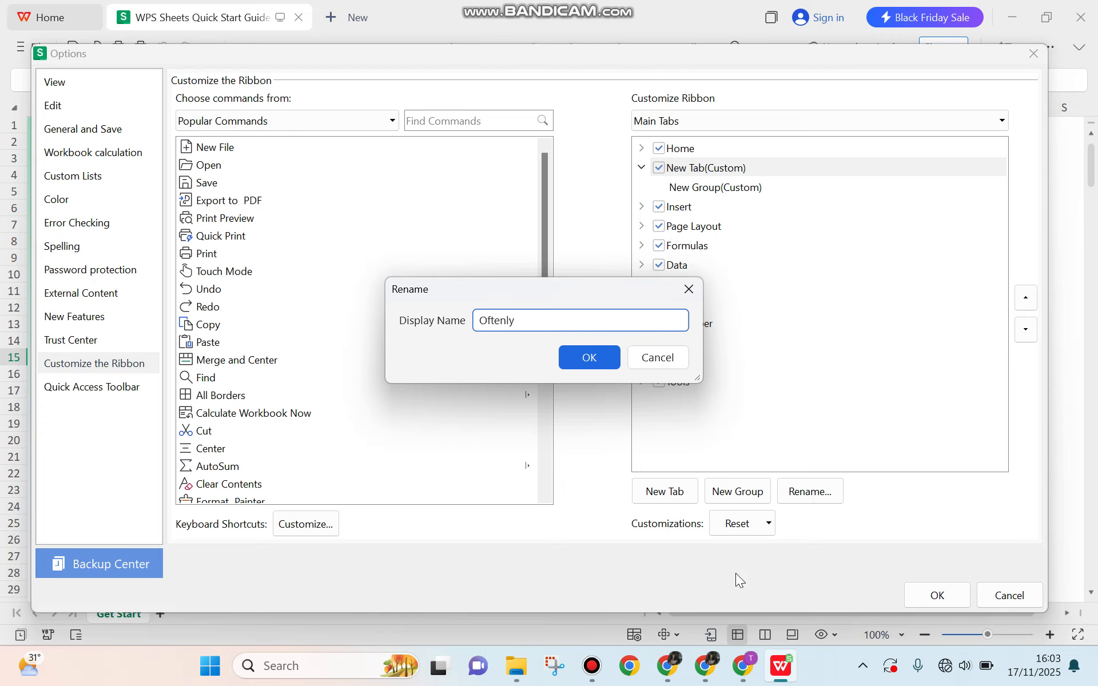
pyautogui.click(578, 359)
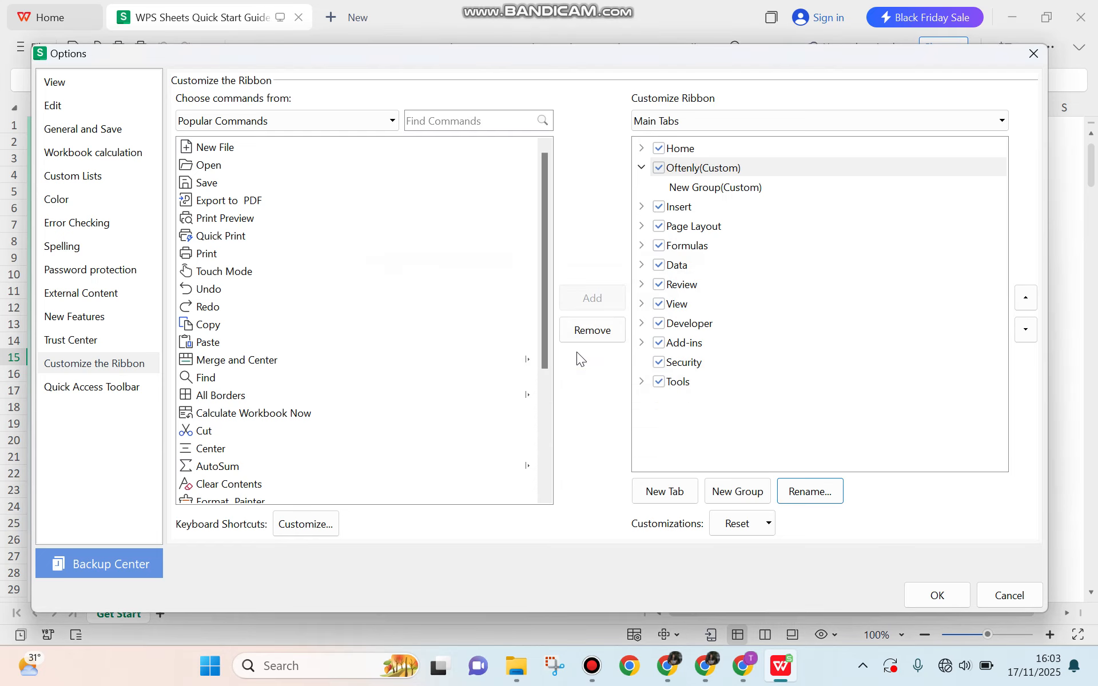
# Add a second custom group to the Oftenly tab and put the New File command in the first group.
pyautogui.click(703, 194)
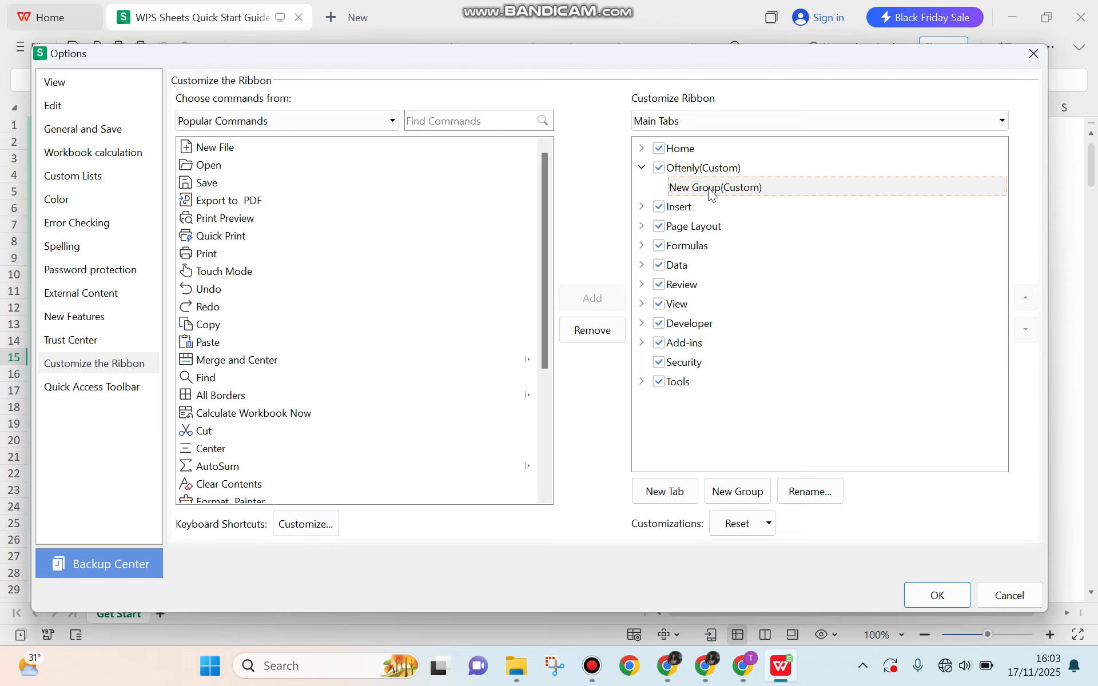
pyautogui.click(738, 487)
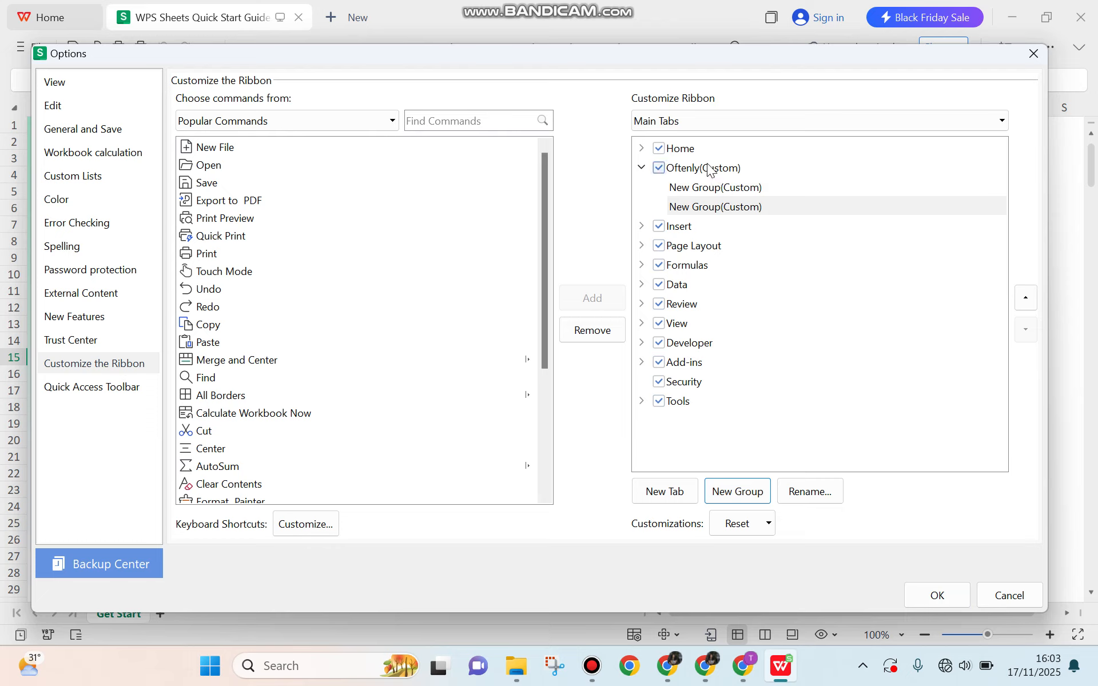
pyautogui.click(689, 191)
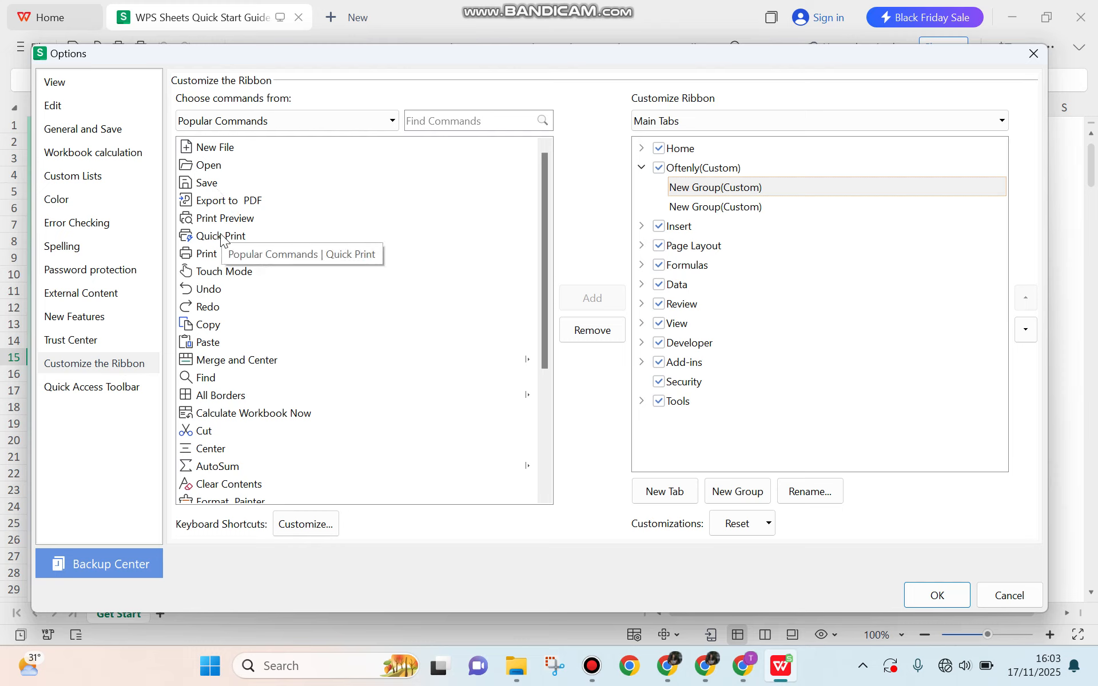
pyautogui.click(223, 150)
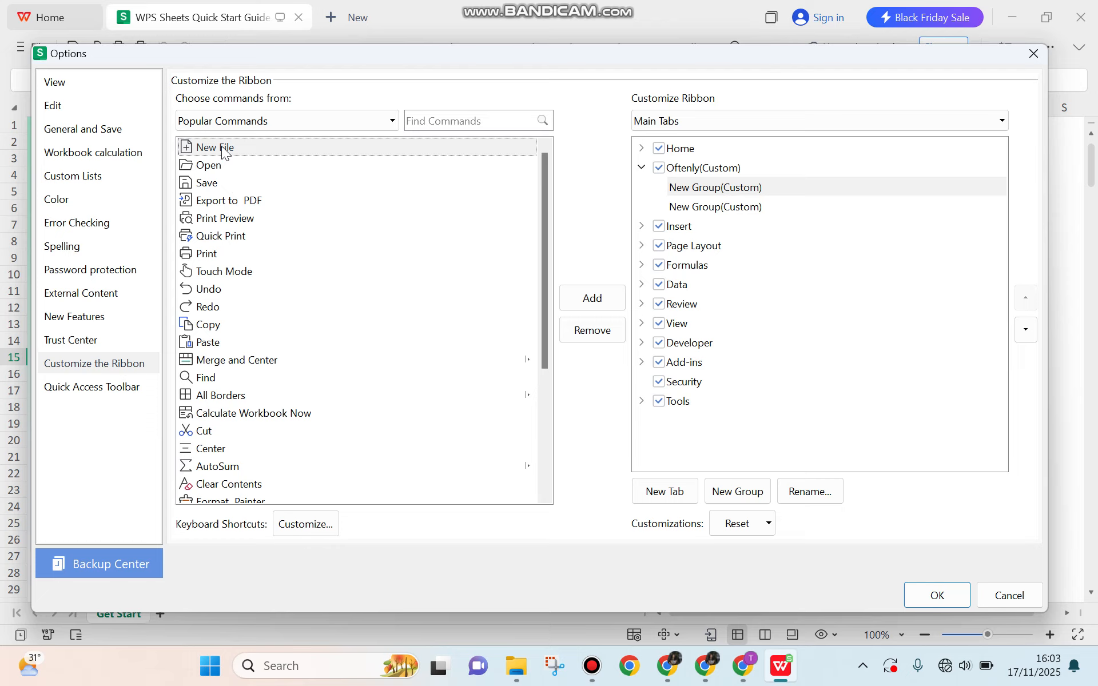
pyautogui.click(589, 300)
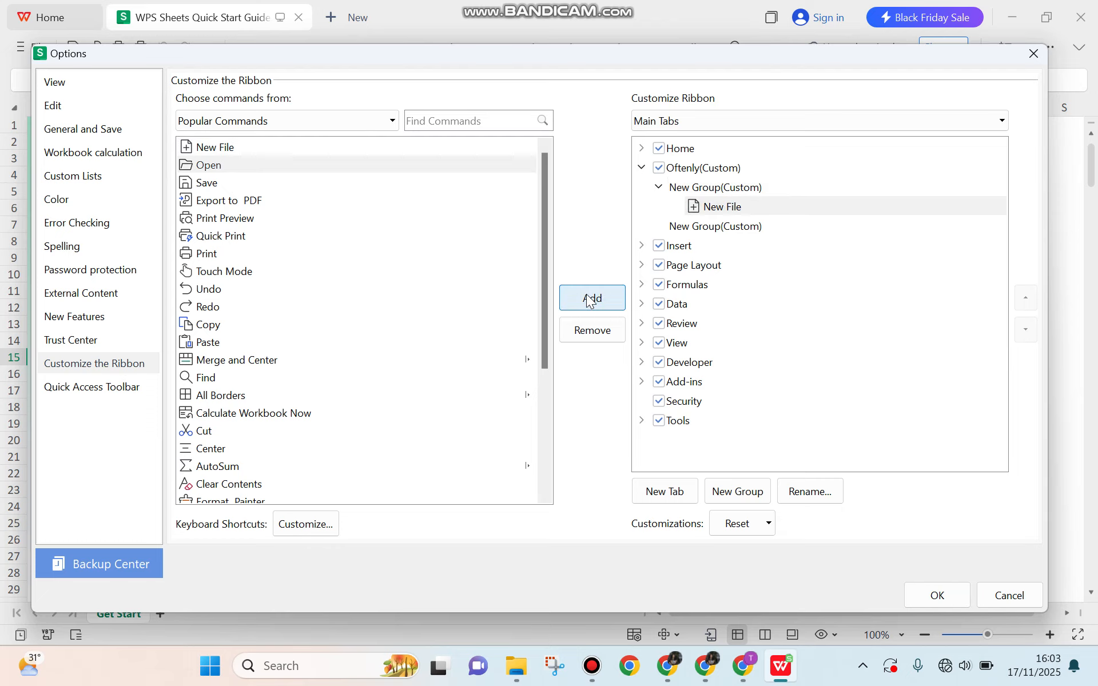
# Rename the custom group that contains New File to Study.
pyautogui.click(742, 188)
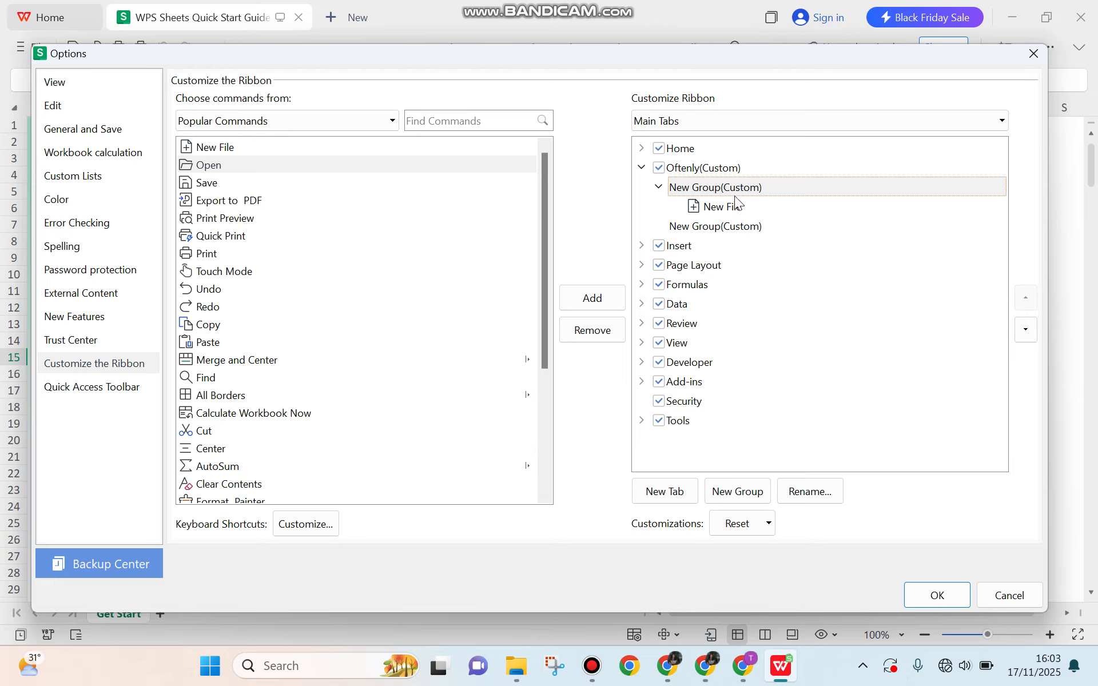
pyautogui.click(817, 497)
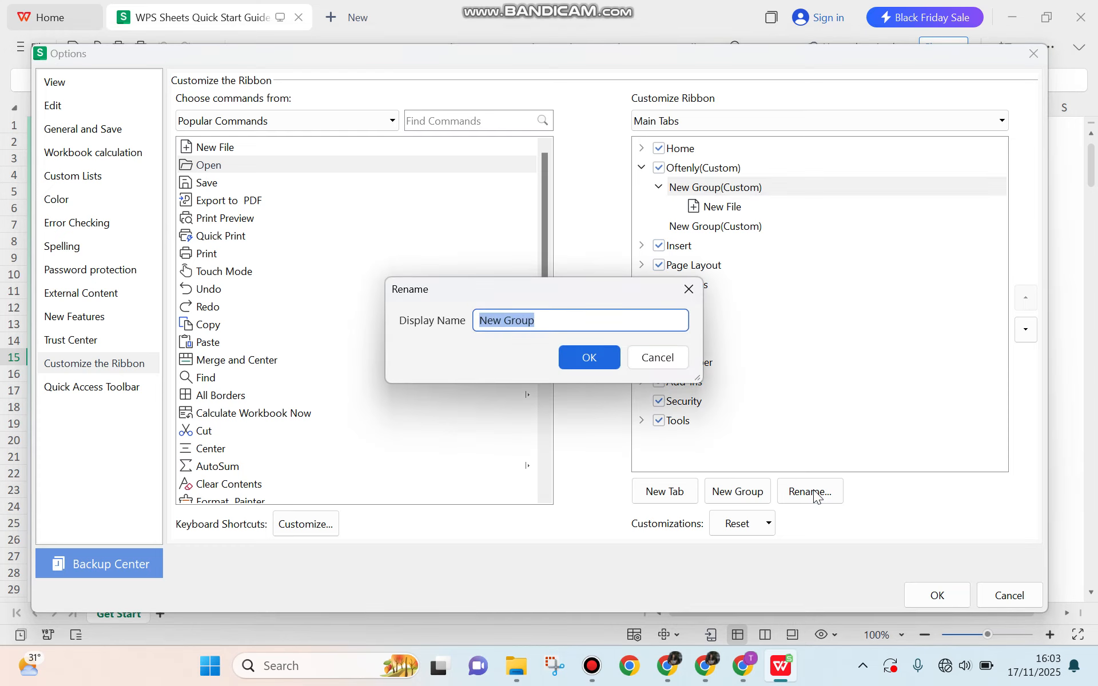
pyautogui.write('Sto')
pyautogui.press('BackSpace')
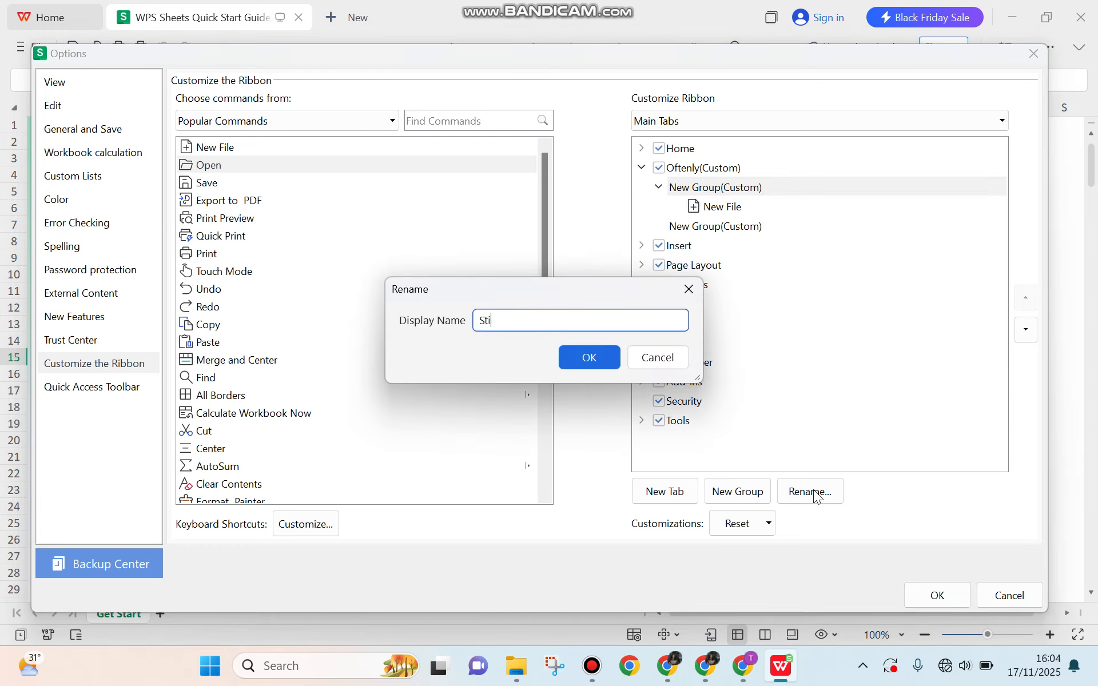
pyautogui.write('udy')
pyautogui.click(606, 360)
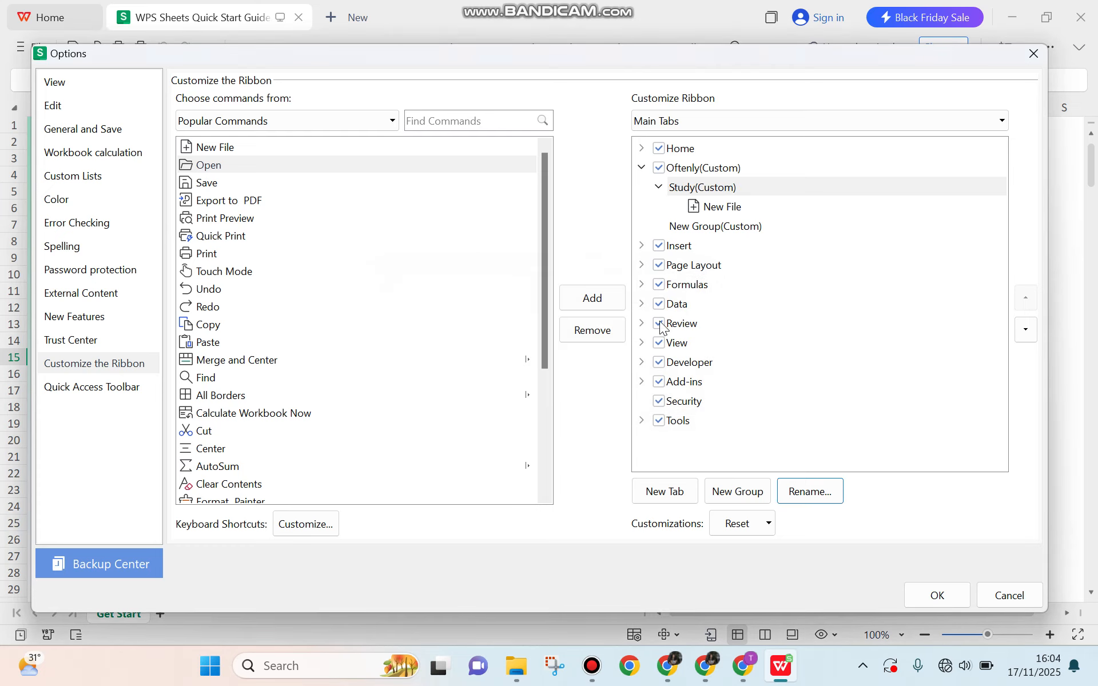
# Rename the second custom group in the Oftenly tab to Working.
pyautogui.click(741, 229)
pyautogui.click(829, 490)
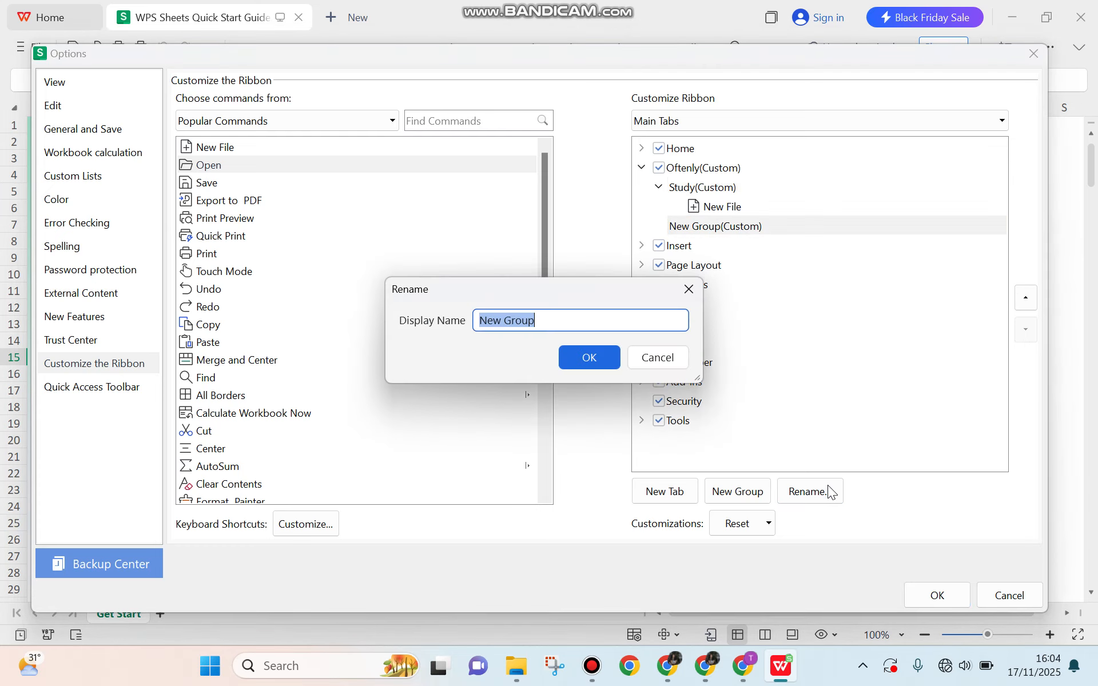
pyautogui.write('Worki')
pyautogui.write('ng')
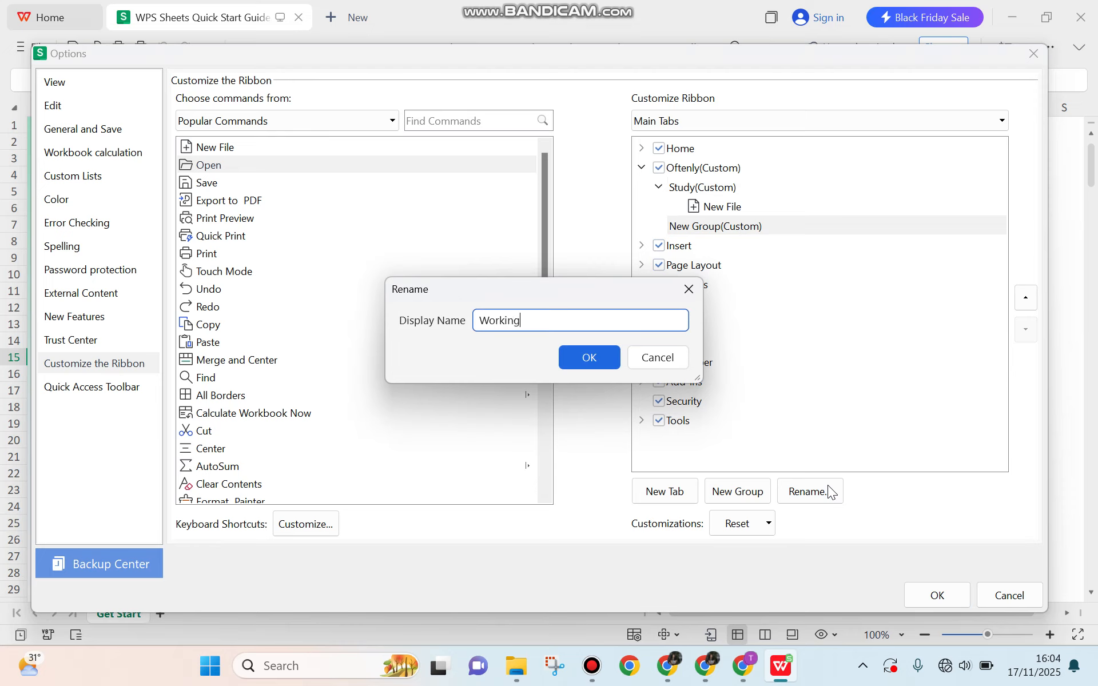
pyautogui.click(572, 361)
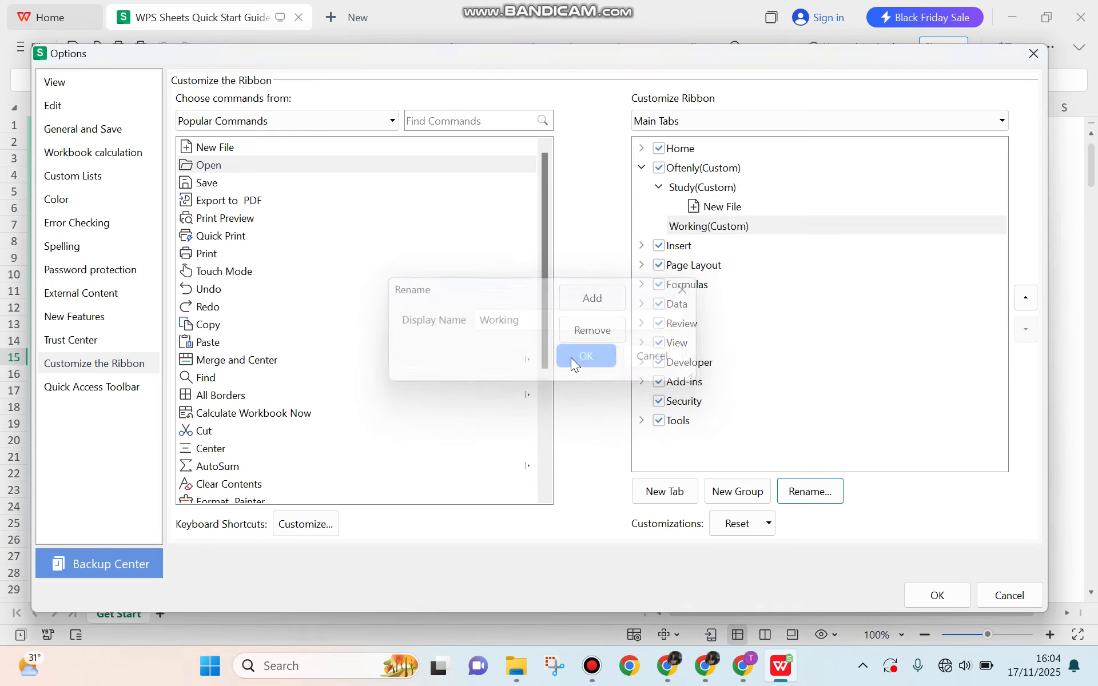
# Add the AutoSum command from the popular commands to the Working group.
pyautogui.click(710, 232)
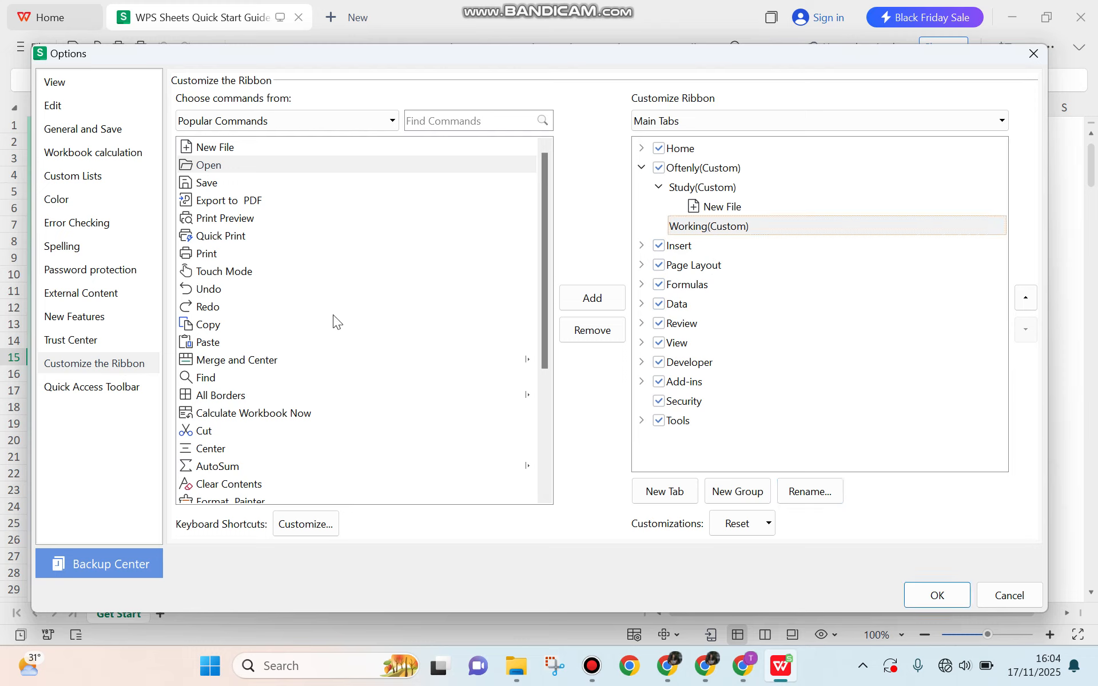
pyautogui.scroll(-3, 332, 315)
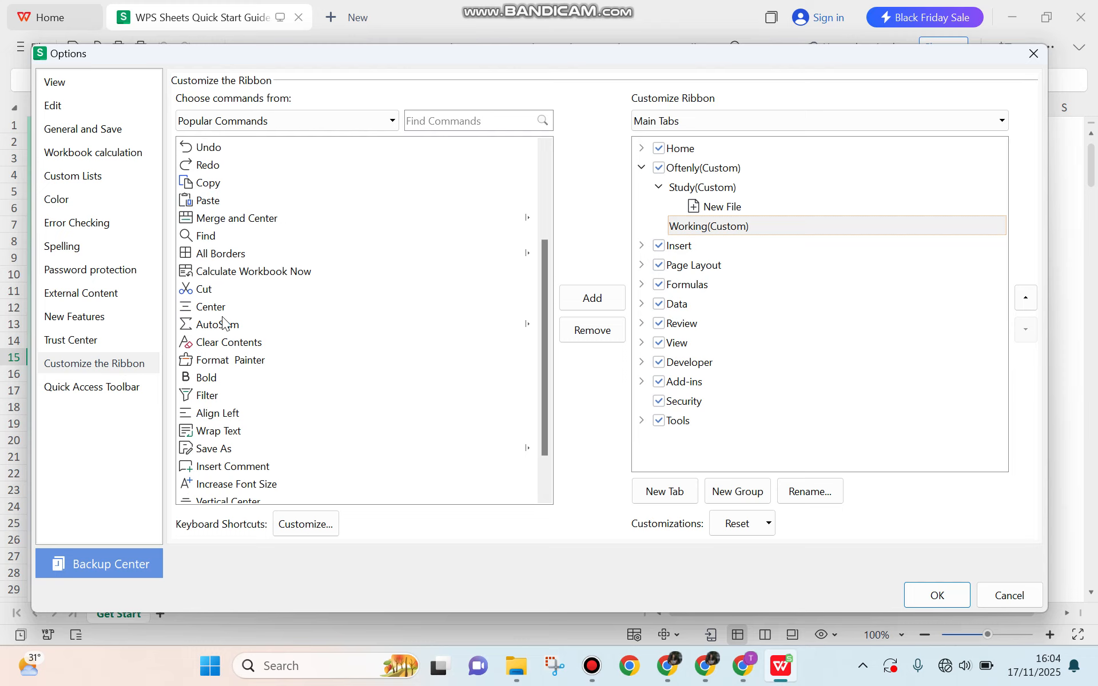
pyautogui.click(204, 326)
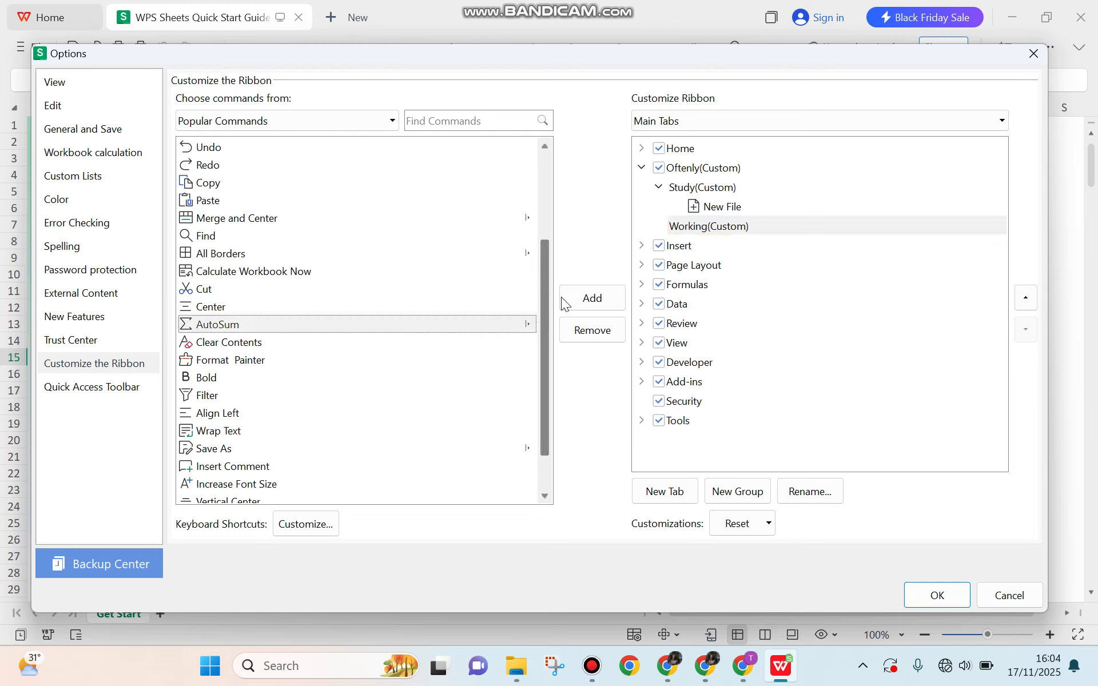
pyautogui.click(579, 297)
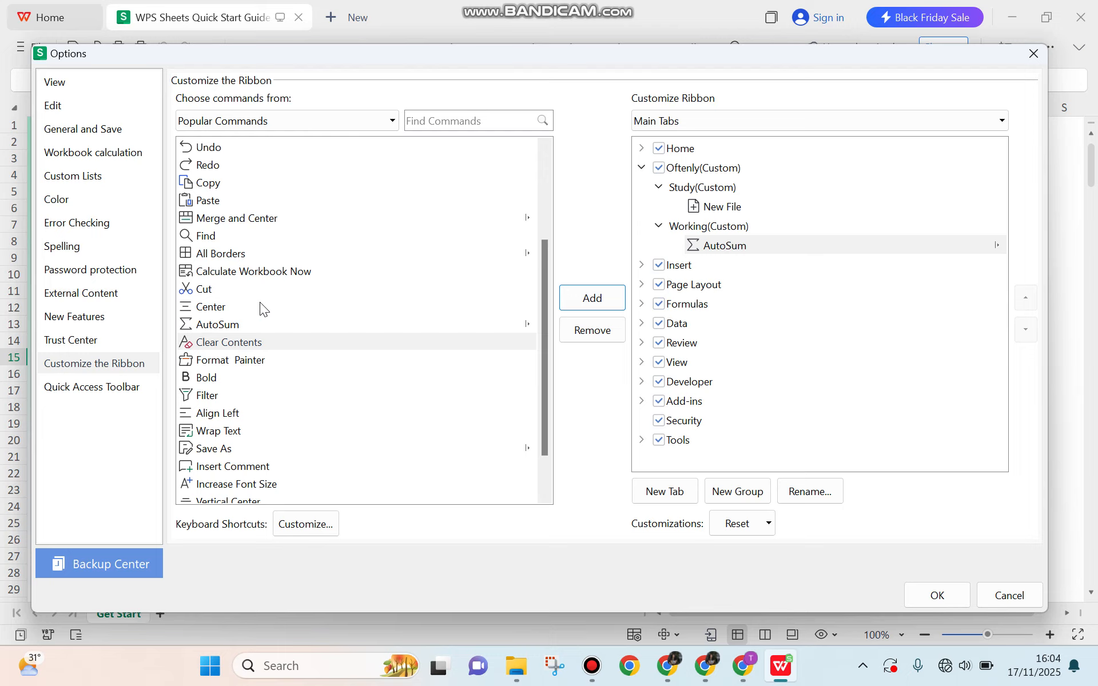
pyautogui.scroll(-1, 260, 306)
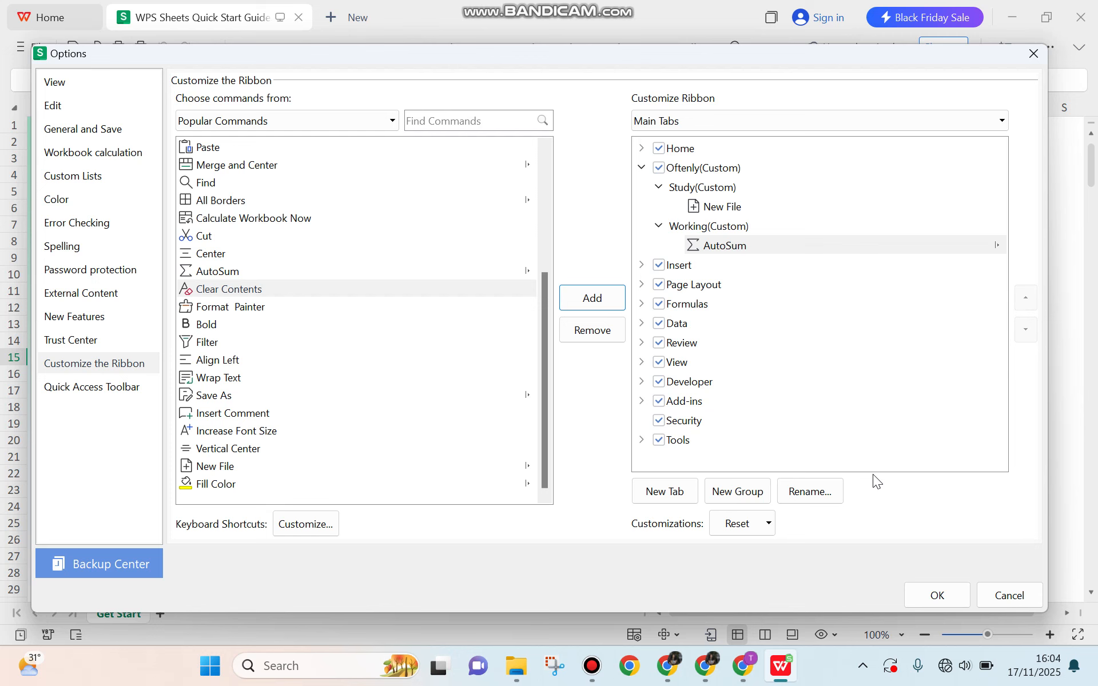
# Apply the ribbon customization and display the commands of the Oftenly tab.
pyautogui.click(934, 595)
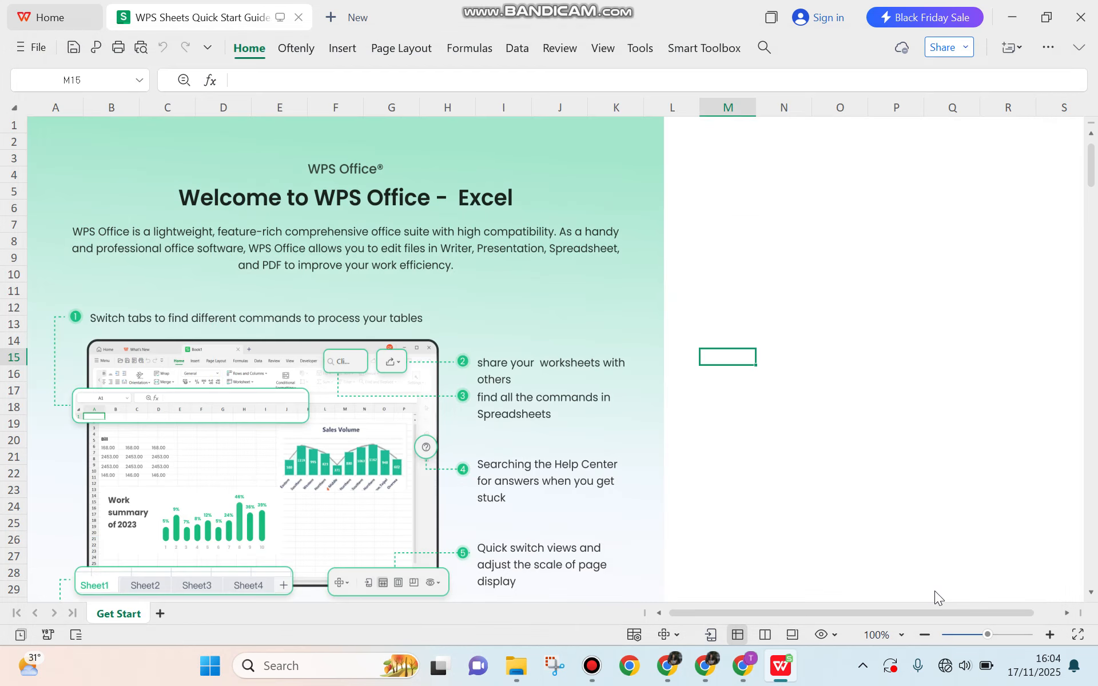
pyautogui.moveTo(296, 50)
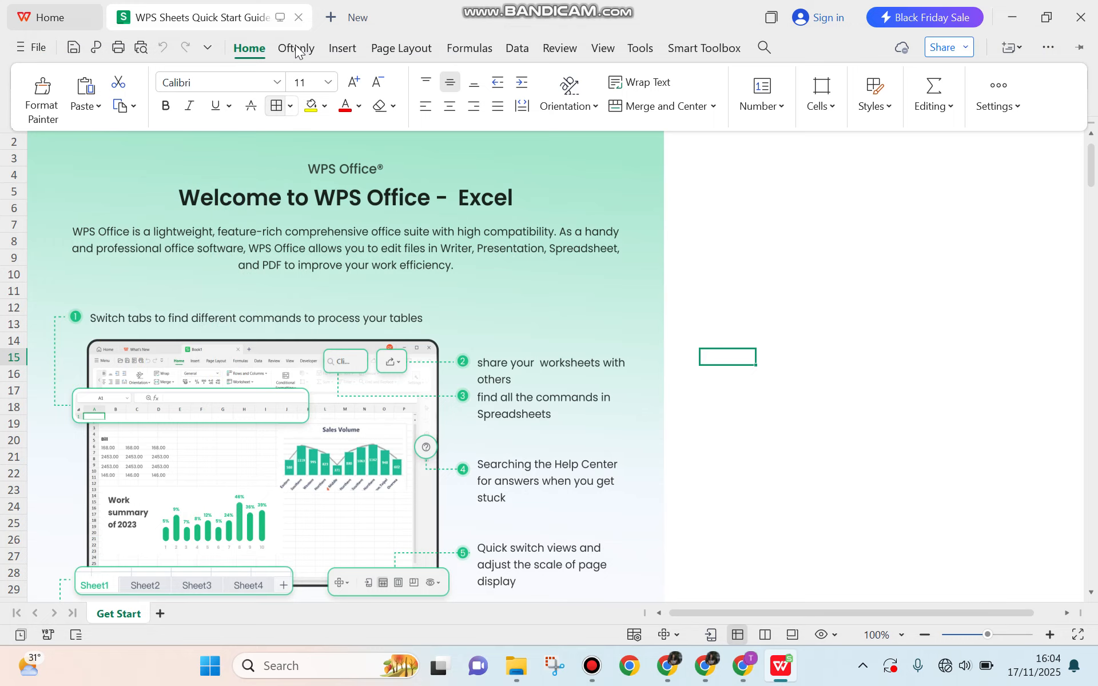
pyautogui.click(296, 49)
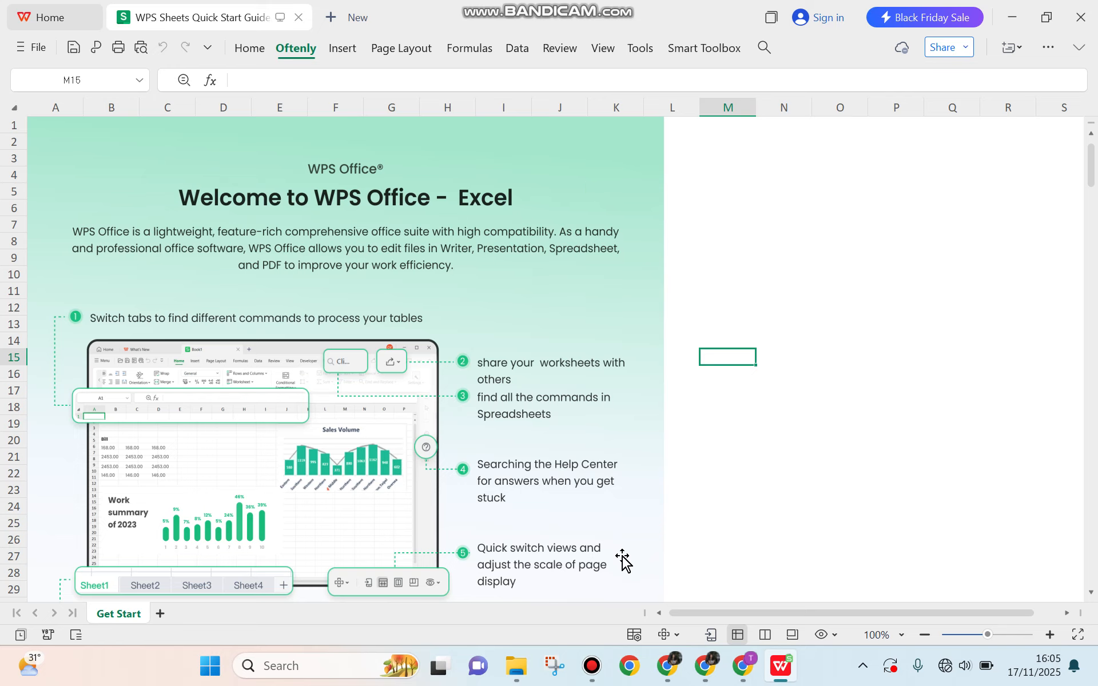
pyautogui.click(593, 667)
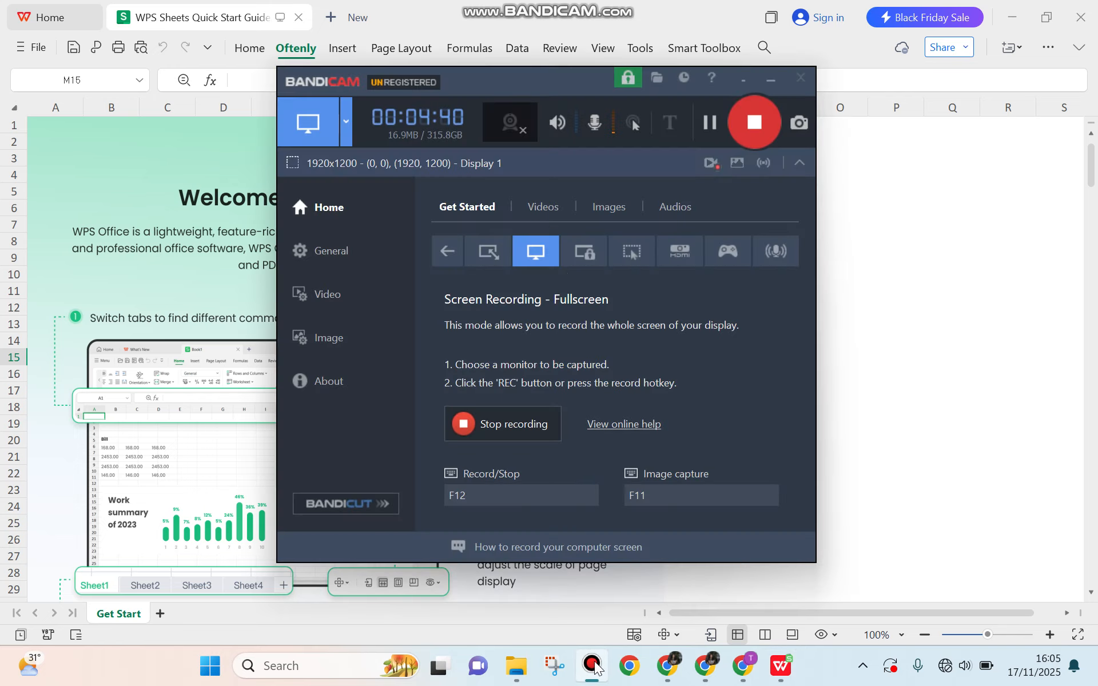